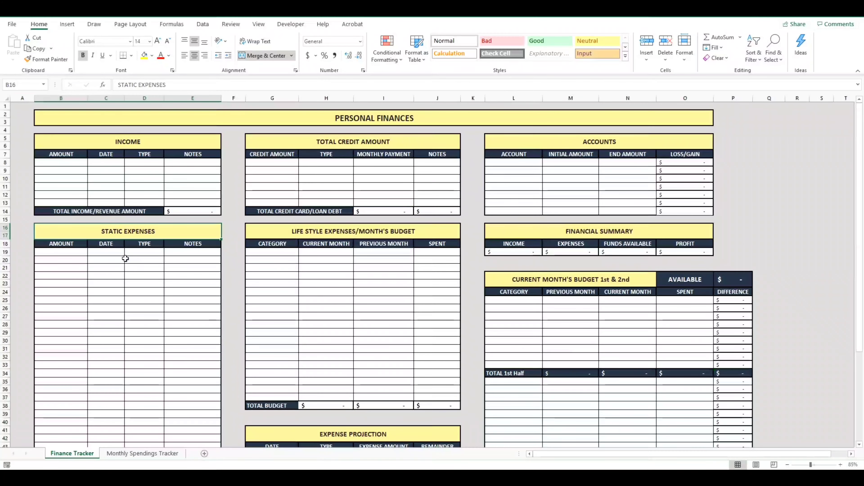
# Step: Review the blank Finance Tracker and Monthly Spendings Tracker sheets, including the category tables and expense projection sections
pyautogui.scroll(-2, 123, 294)
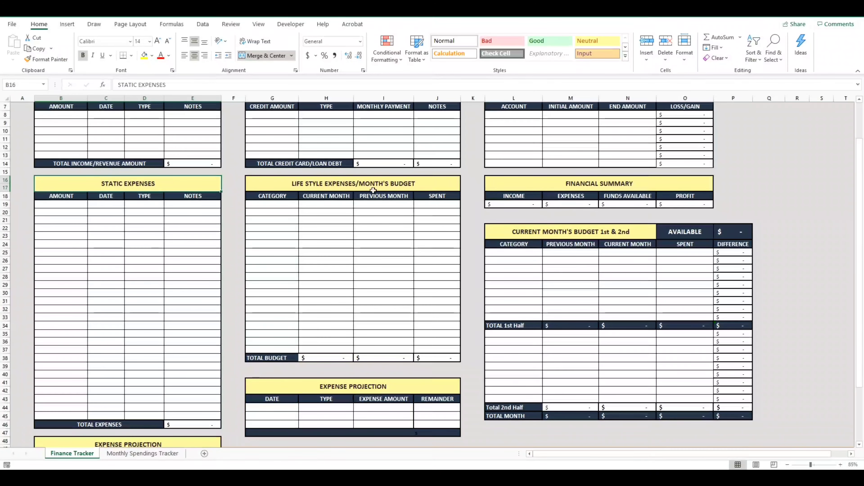
pyautogui.click(154, 454)
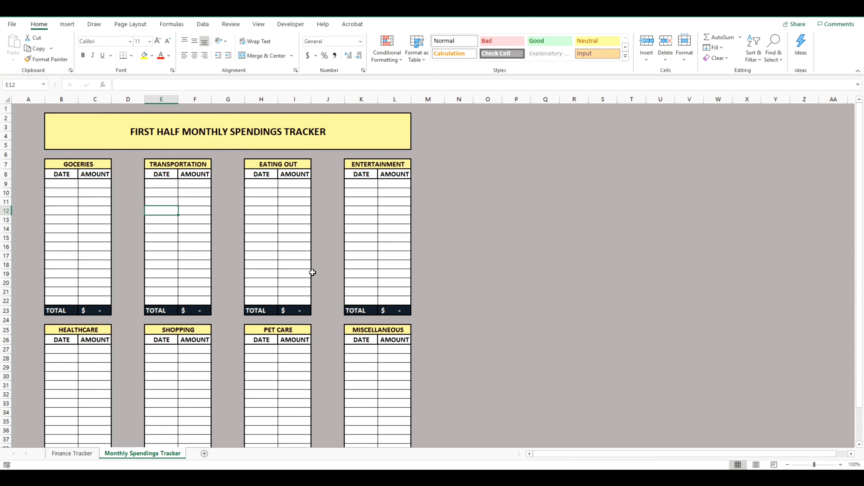
pyautogui.scroll(-2, 312, 270)
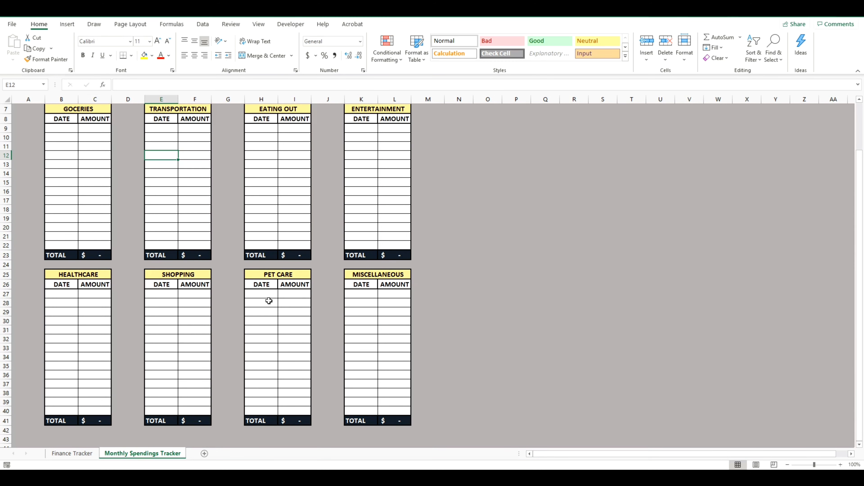
pyautogui.scroll(2, 272, 300)
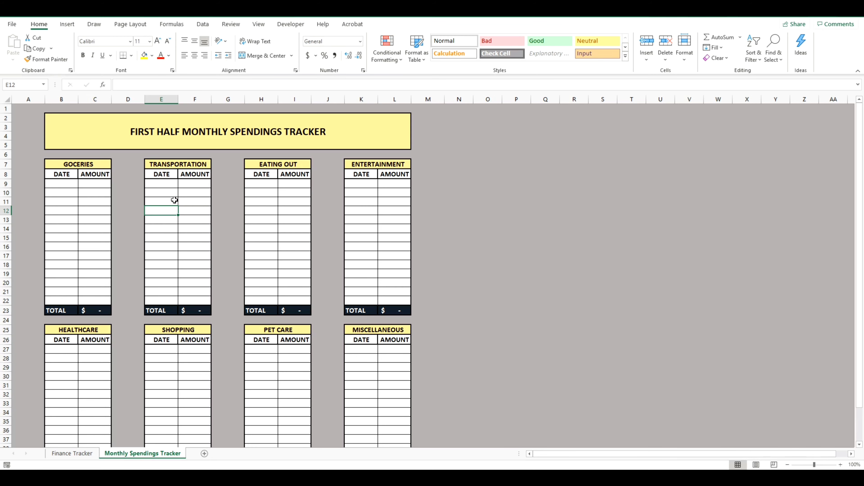
pyautogui.click(72, 453)
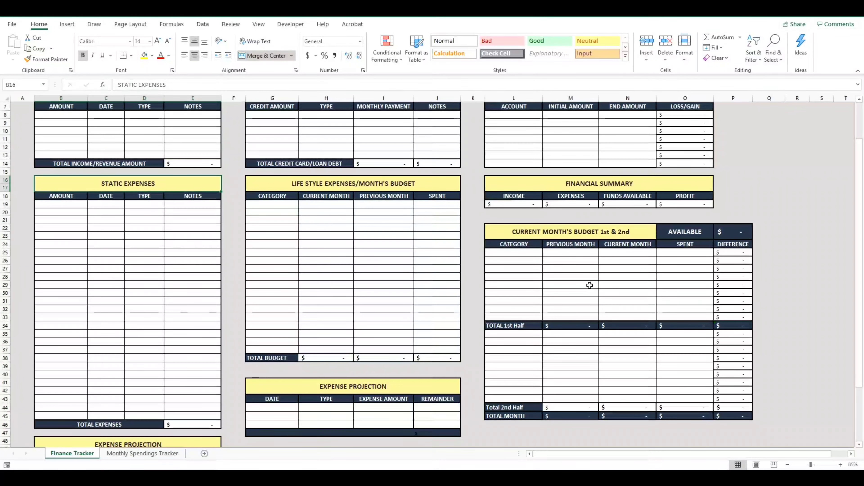
pyautogui.scroll(-1, 376, 331)
pyautogui.scroll(-3, 377, 331)
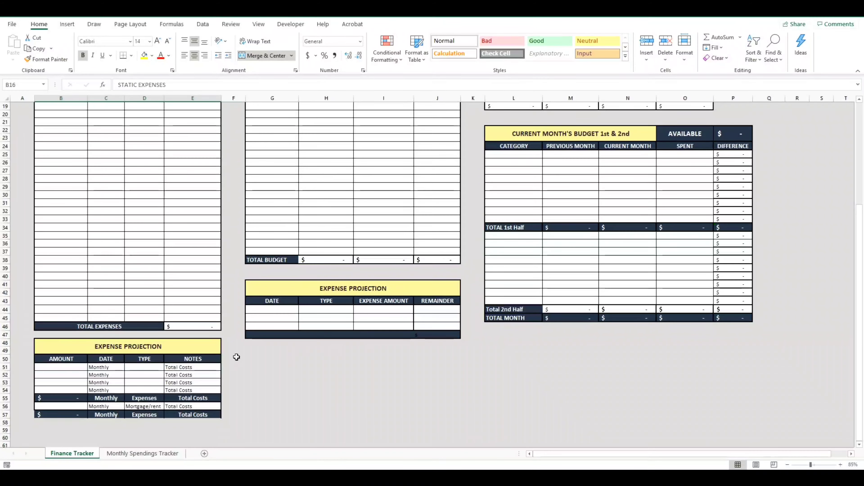
pyautogui.scroll(-3, 237, 357)
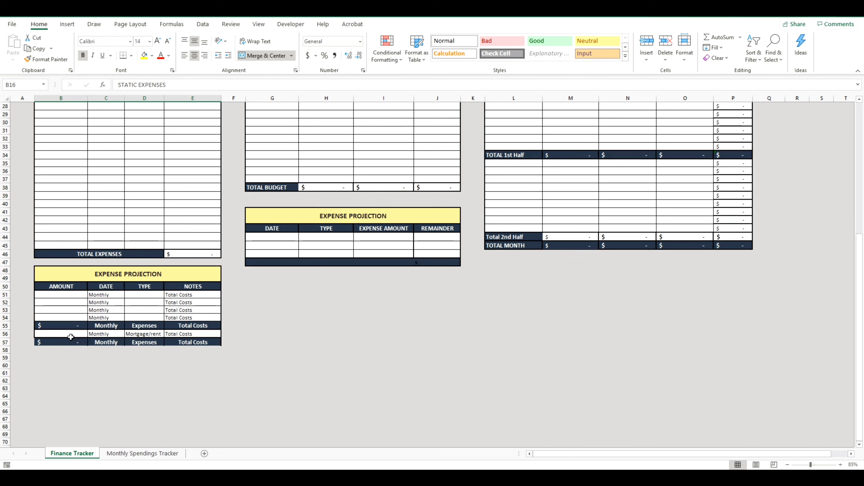
pyautogui.scroll(4, 365, 288)
pyautogui.scroll(3, 365, 289)
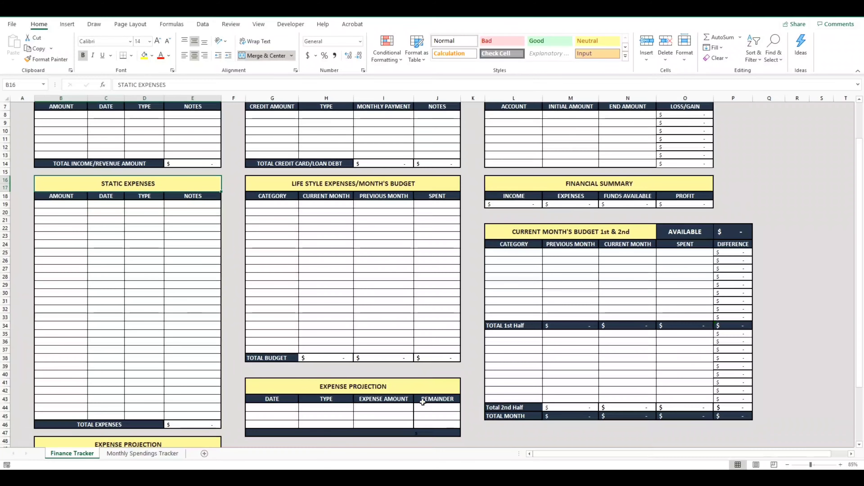
# Step: Switch to the filled-in Finance Management Tracker example workbook and review its income, static expenses and expense projections
pyautogui.moveTo(341, 478)
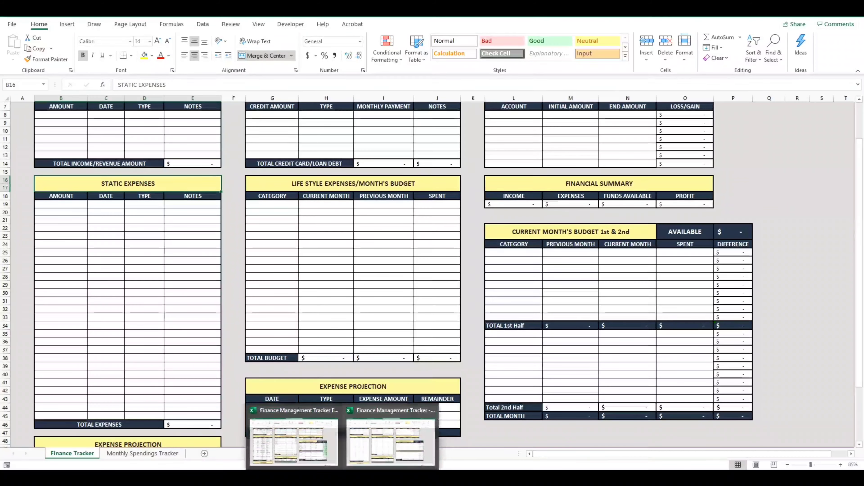
pyautogui.click(317, 453)
pyautogui.scroll(2, 122, 178)
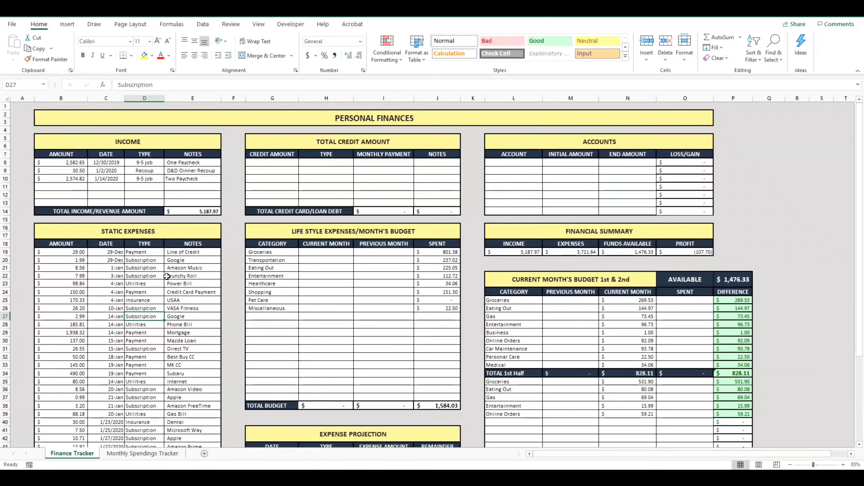
pyautogui.scroll(-2, 133, 269)
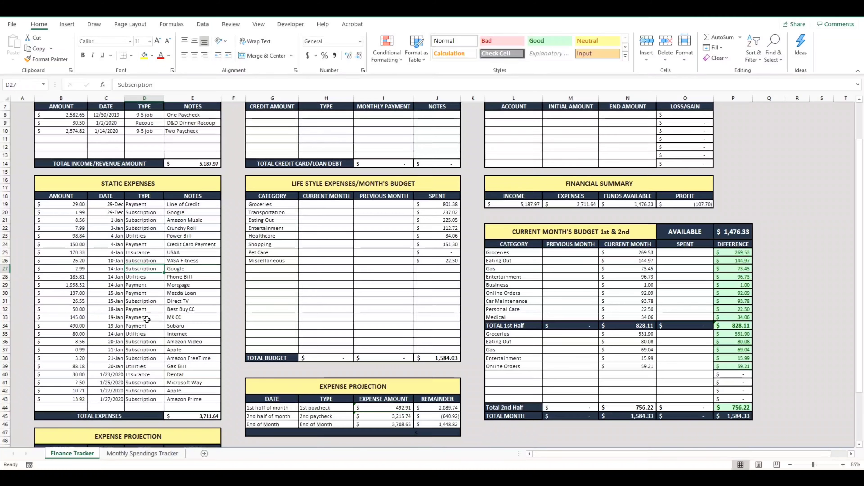
pyautogui.scroll(-1, 145, 328)
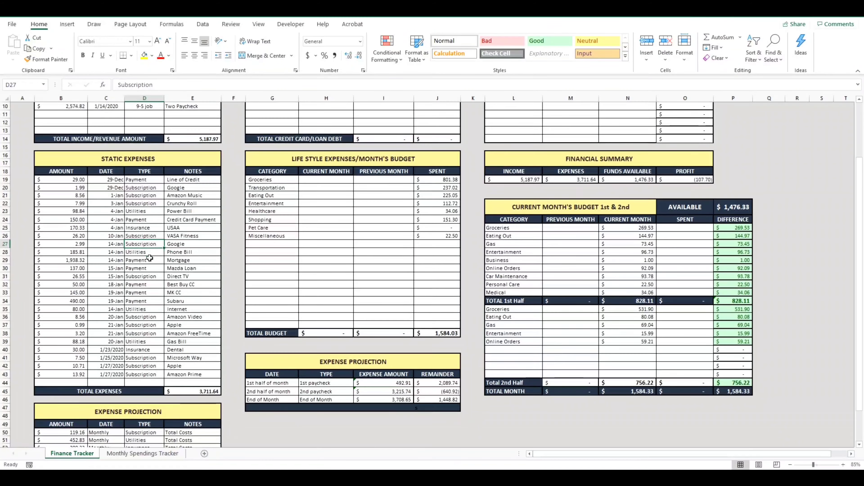
pyautogui.scroll(-2, 157, 277)
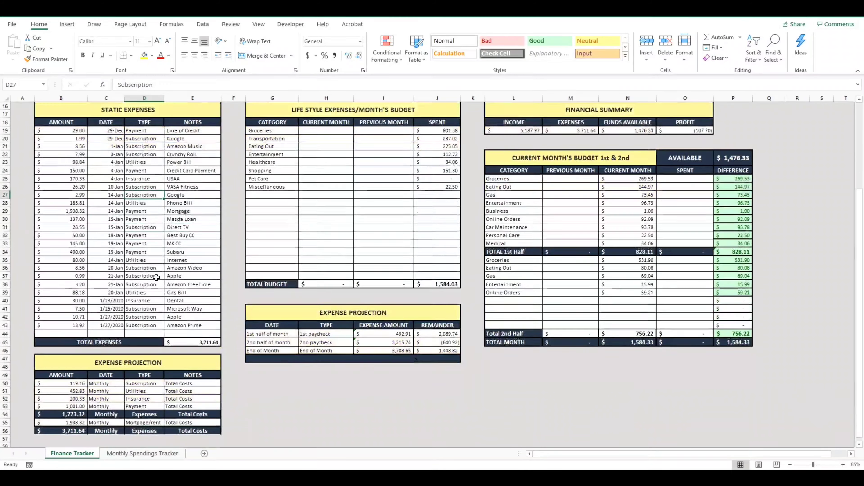
pyautogui.scroll(-3, 157, 277)
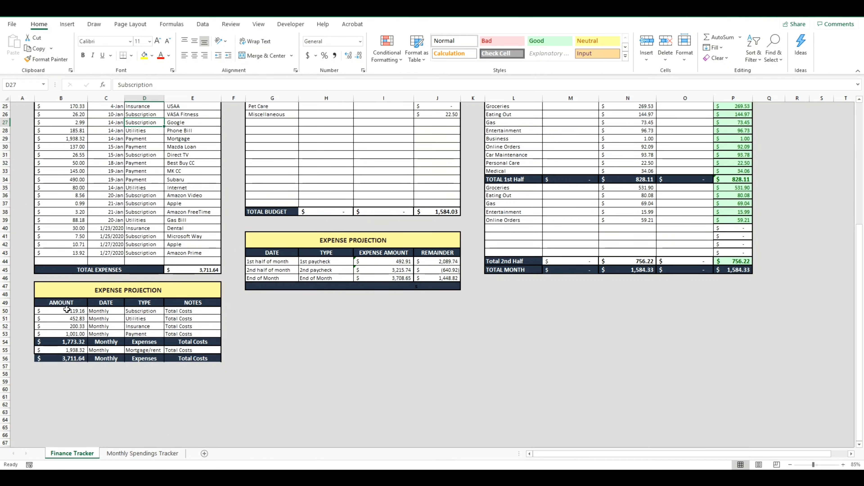
# Step: Inspect the formulas behind the monthly Subscription and Utilities totals and the 1st half of month remainder
pyautogui.click(81, 311)
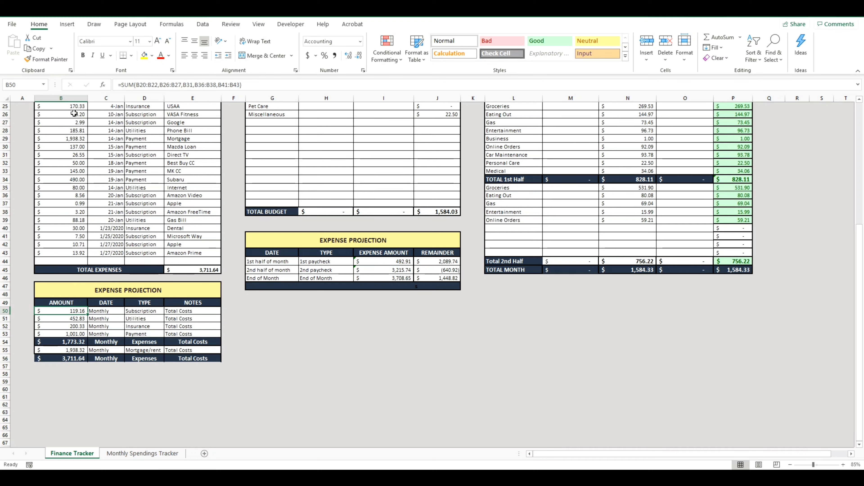
pyautogui.click(80, 320)
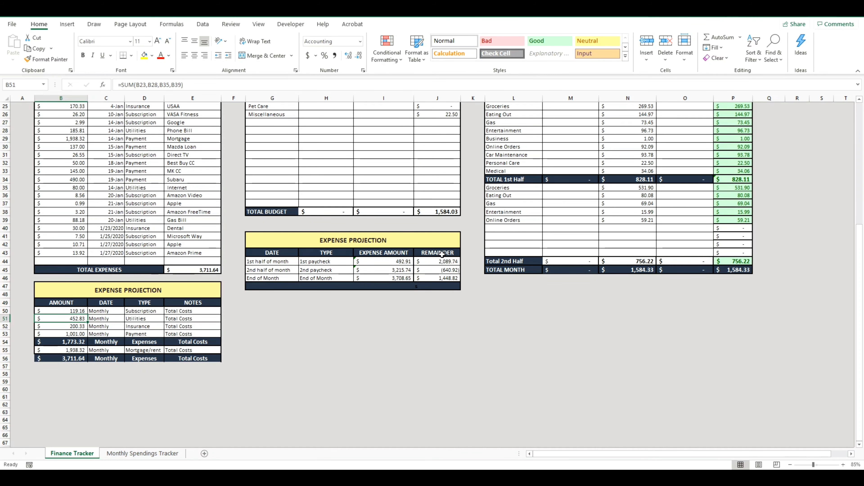
pyautogui.click(449, 261)
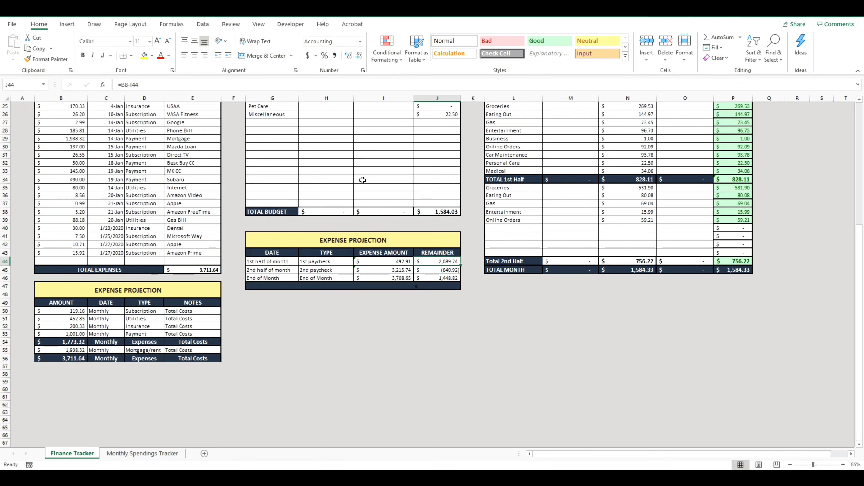
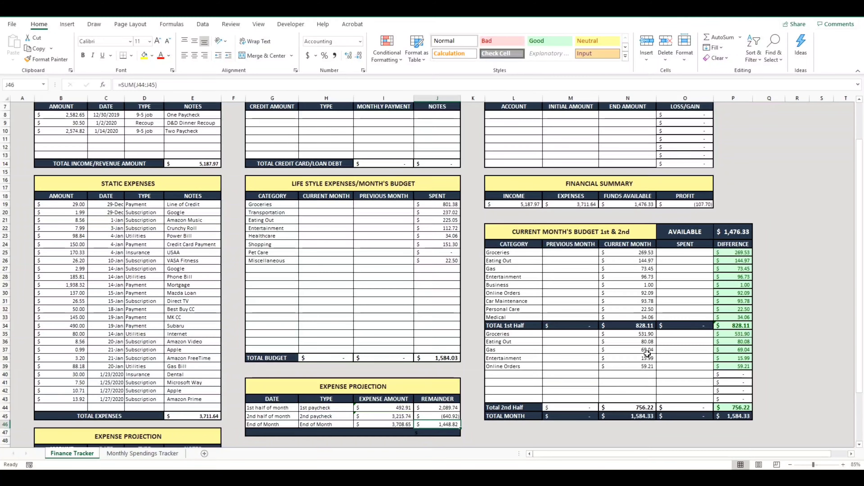
# Step: Enter current-month lifestyle budgets of 600 for Groceries, 230 for Transportation and 100 for Eating Out
pyautogui.scroll(-1, 642, 357)
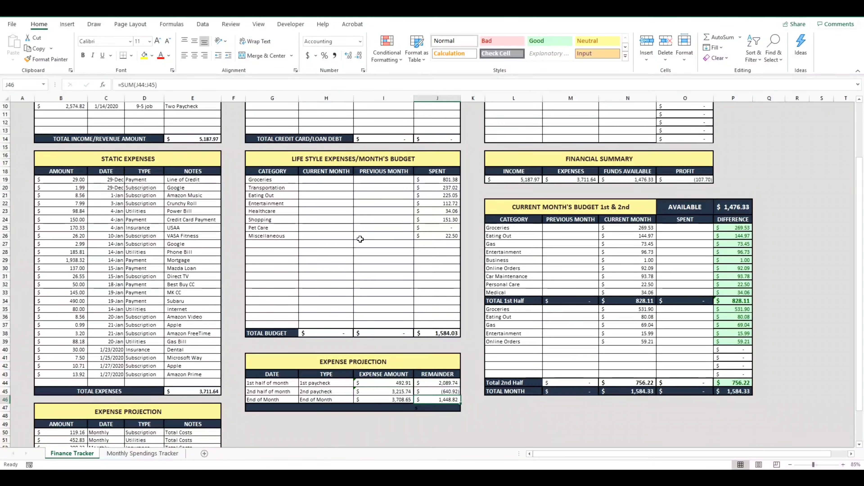
pyautogui.click(337, 180)
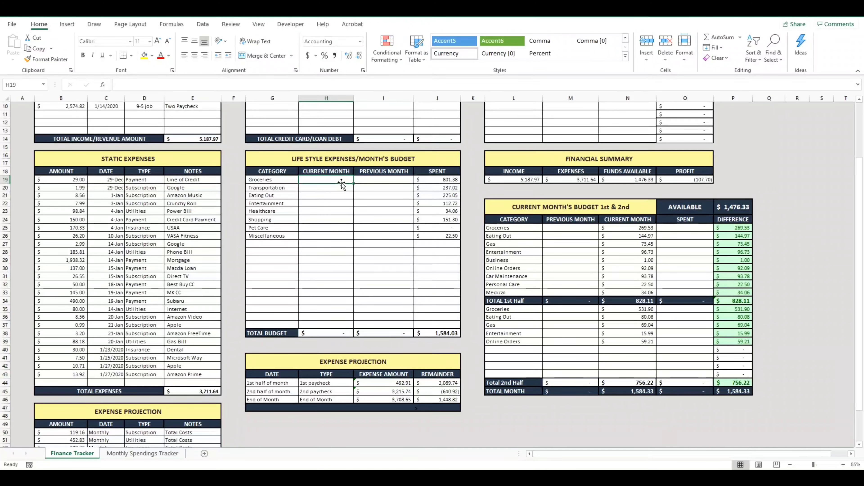
pyautogui.write('600')
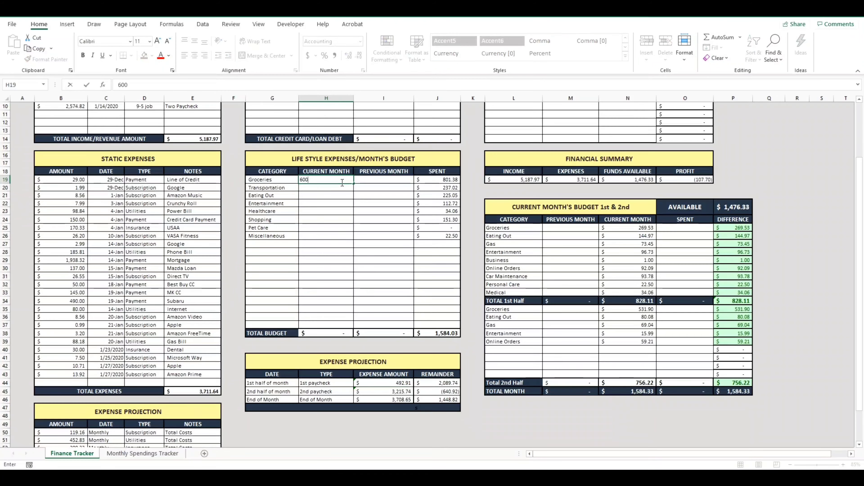
pyautogui.press('Return')
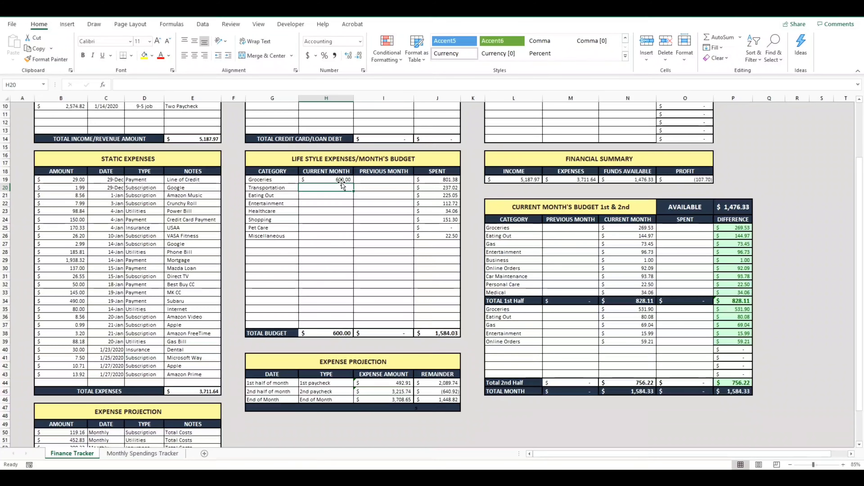
pyautogui.write('230')
pyautogui.press('Return')
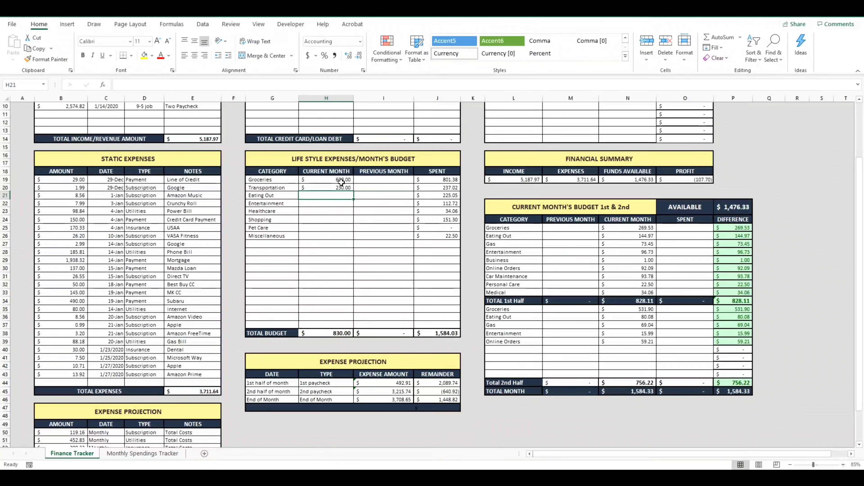
pyautogui.write('100')
pyautogui.press('Return')
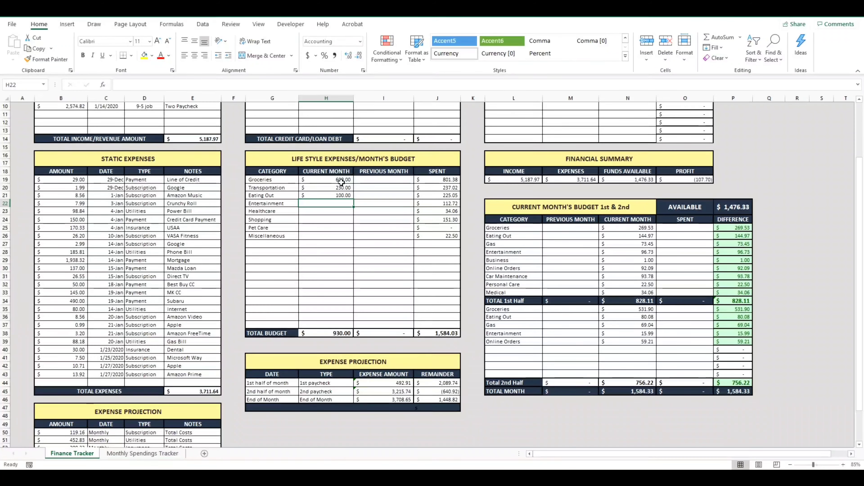
# Step: Enter current-month lifestyle budgets of 100 for Entertainment, 30 for Healthcare and 150 for Shopping, leaving Pet Care blank
pyautogui.write('100')
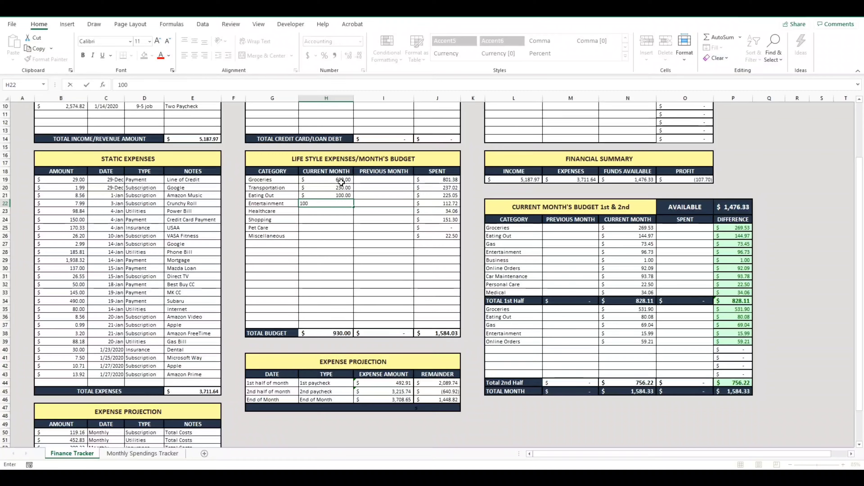
pyautogui.press('Return')
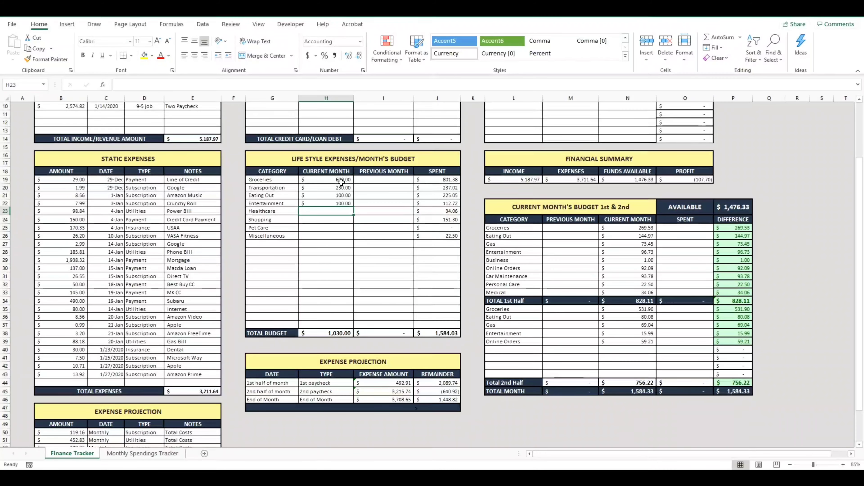
pyautogui.write('30')
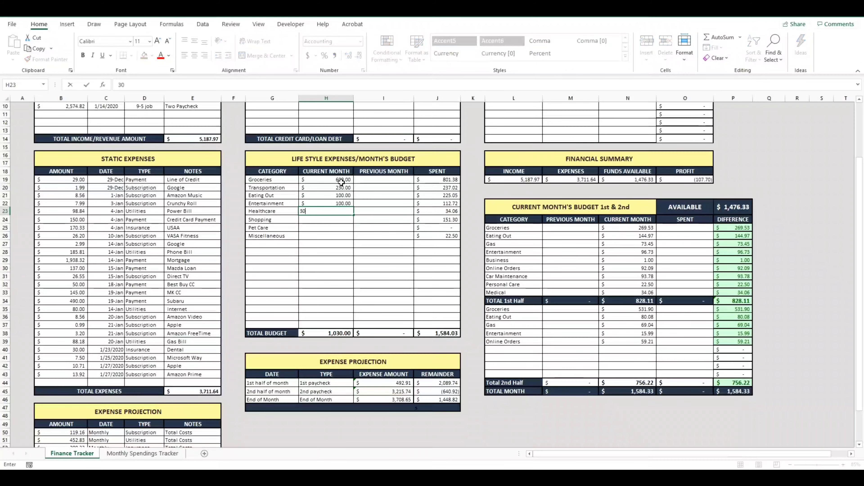
pyautogui.press('Return')
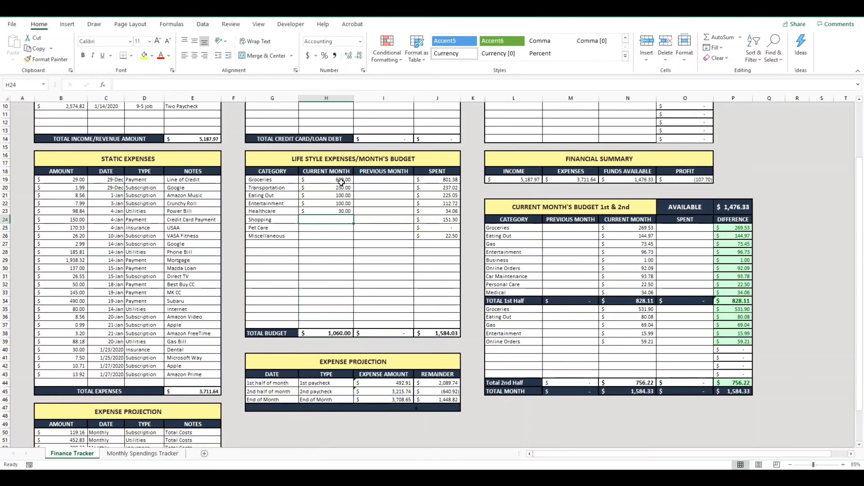
pyautogui.write('150')
pyautogui.press('Return')
pyautogui.press('Return')
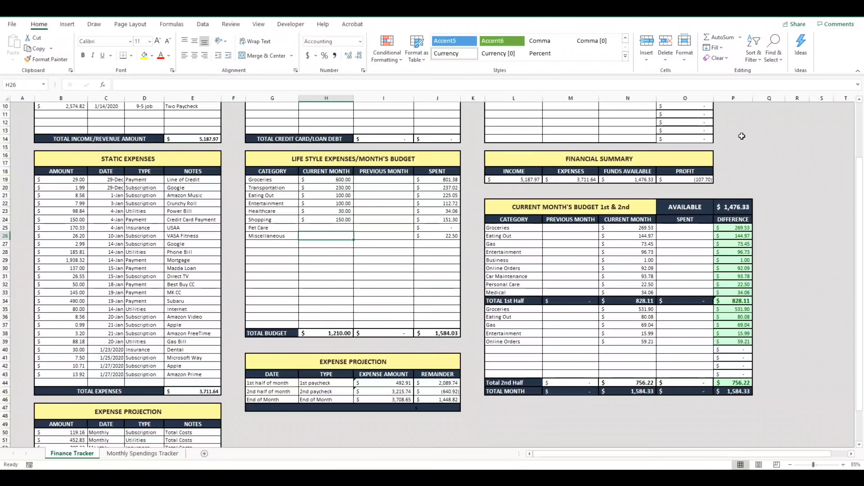
# Step: Extend the Financial Summary with a Buffer column after Profit, calculating it in P19 as =SUM(P22-H38)
pyautogui.moveTo(734, 156); pyautogui.dragTo(737, 180)
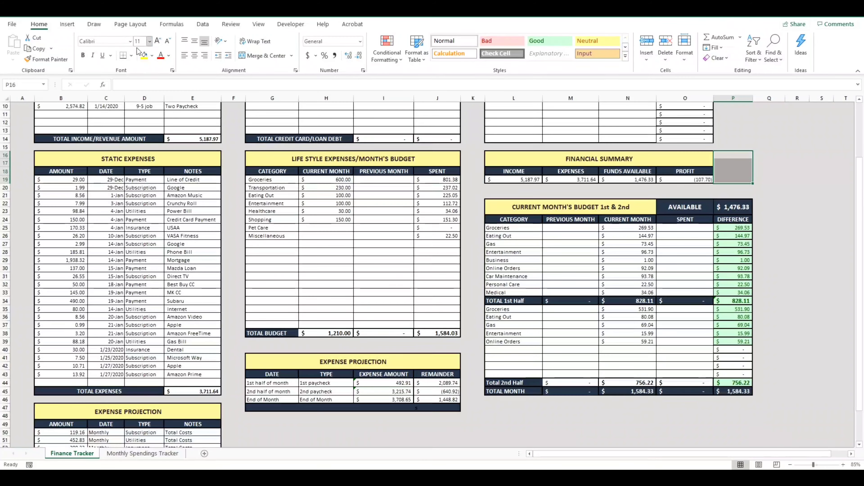
pyautogui.hotkey('ctrl', 'z')
pyautogui.write('=s')
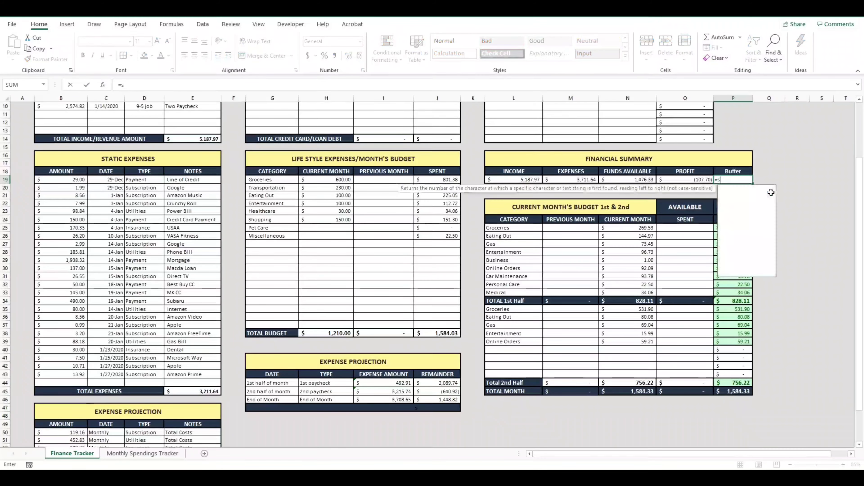
pyautogui.write('um(')
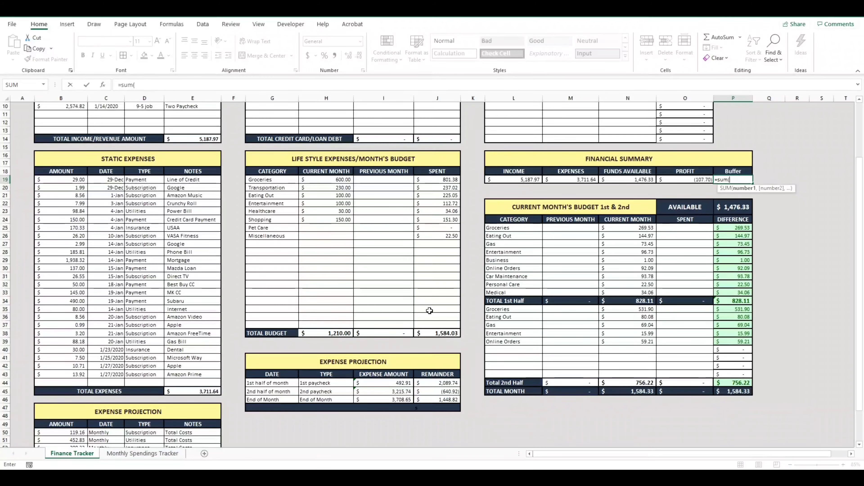
pyautogui.click(733, 207)
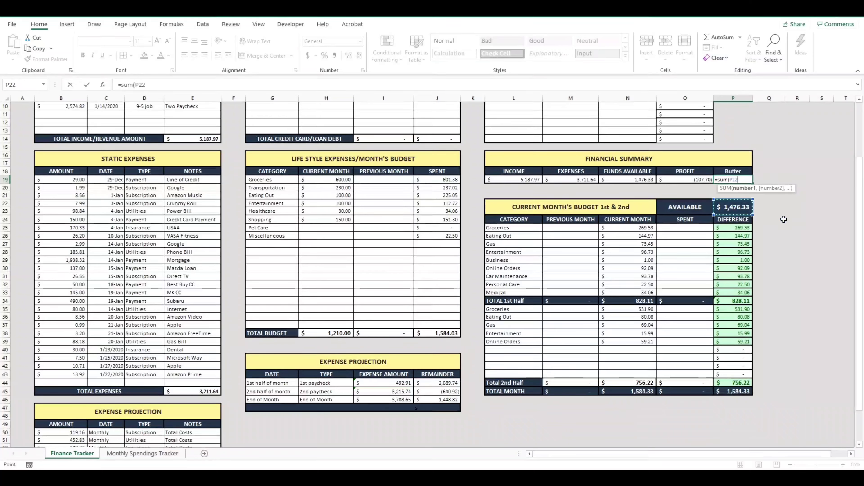
pyautogui.write('-')
pyautogui.click(340, 333)
pyautogui.press('Return')
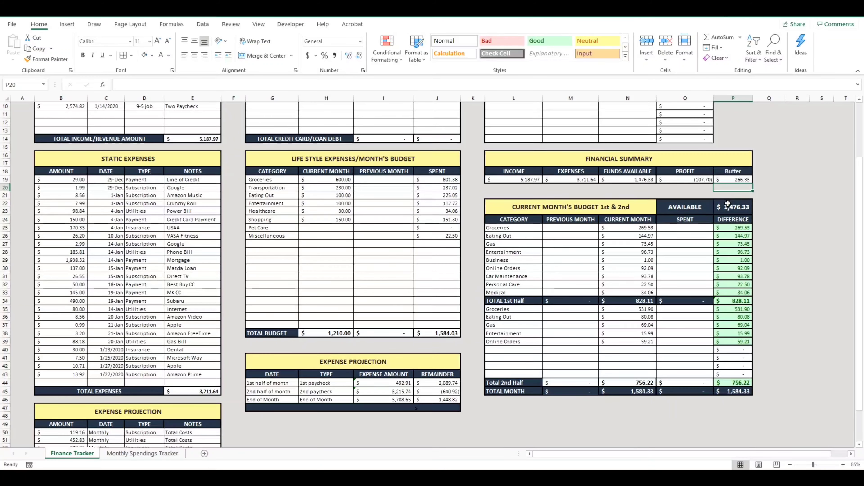
pyautogui.click(737, 180)
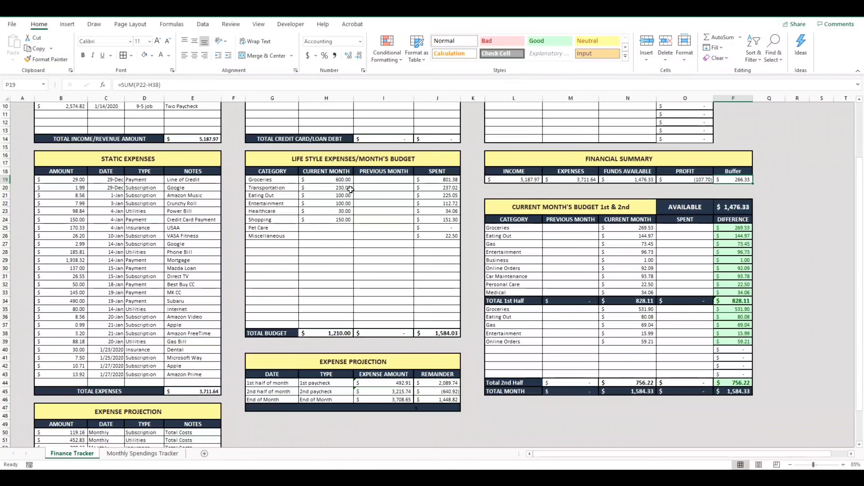
# Step: Set the current-month Groceries budget to 400 and check the Buffer in the Financial Summary
pyautogui.click(341, 180)
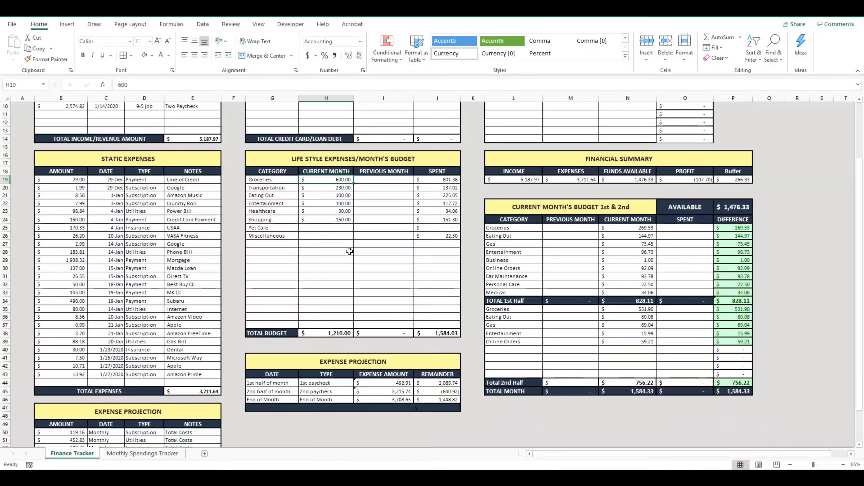
pyautogui.write('400')
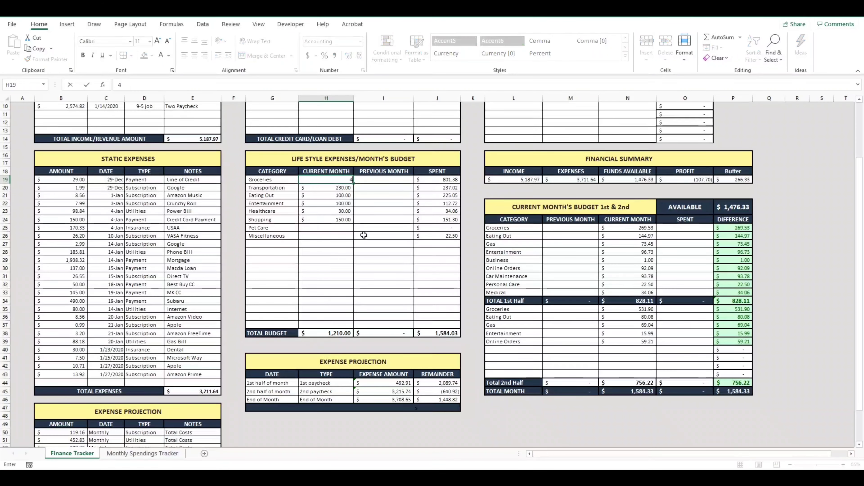
pyautogui.click(384, 254)
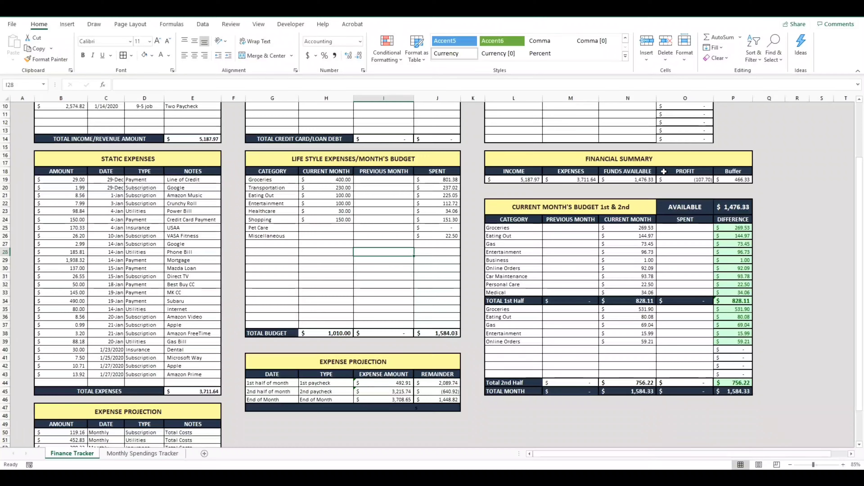
pyautogui.click(742, 179)
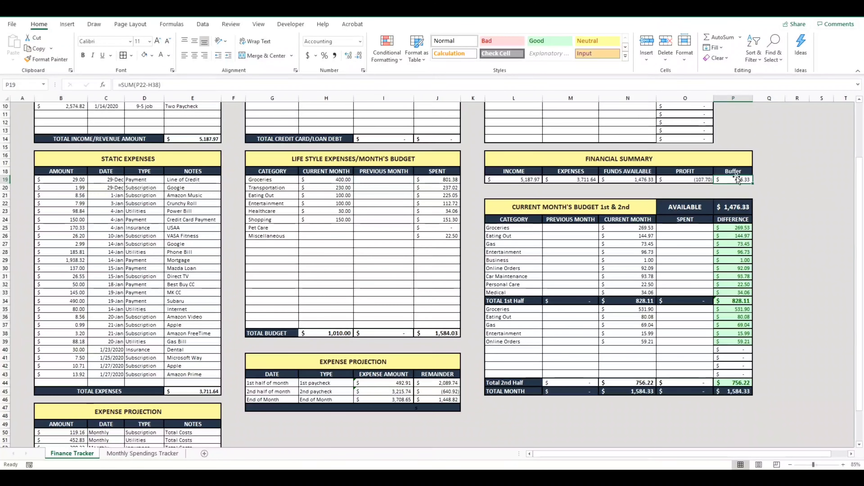
pyautogui.click(338, 235)
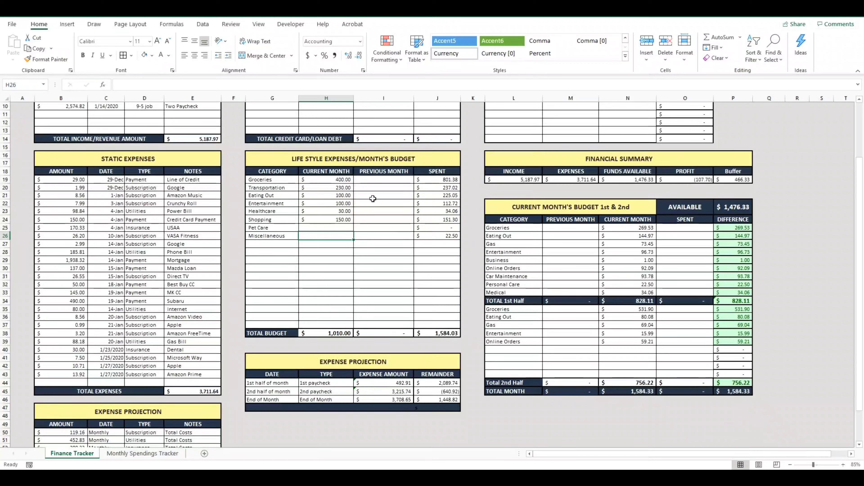
pyautogui.scroll(3, 366, 194)
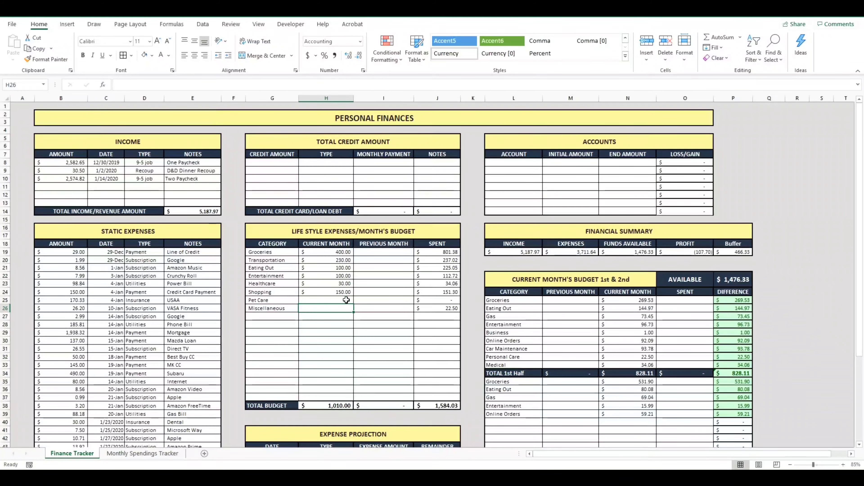
pyautogui.click(346, 292)
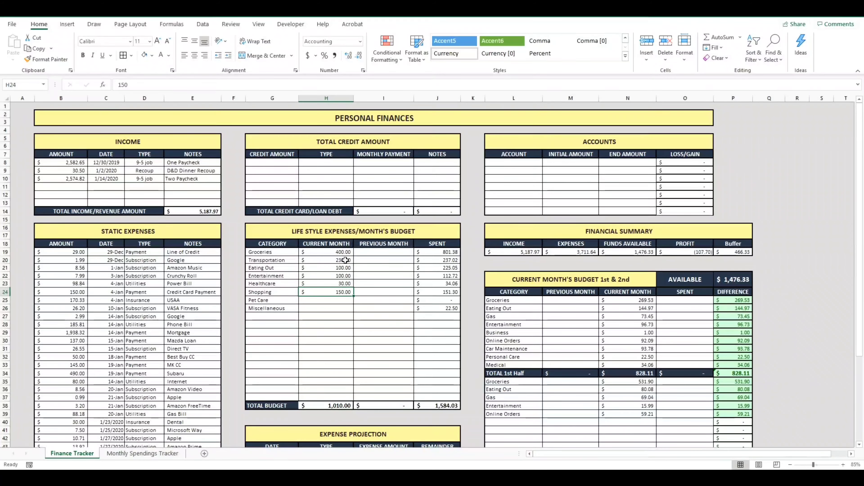
pyautogui.click(341, 302)
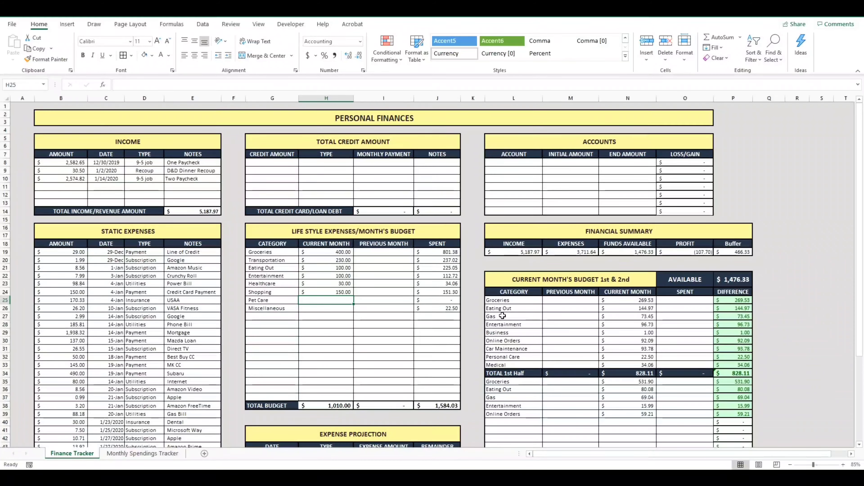
# Step: Compare the category entries and totals on the Monthly Spendings Tracker sheet with the lifestyle budgets on the Finance Tracker sheet
pyautogui.click(153, 453)
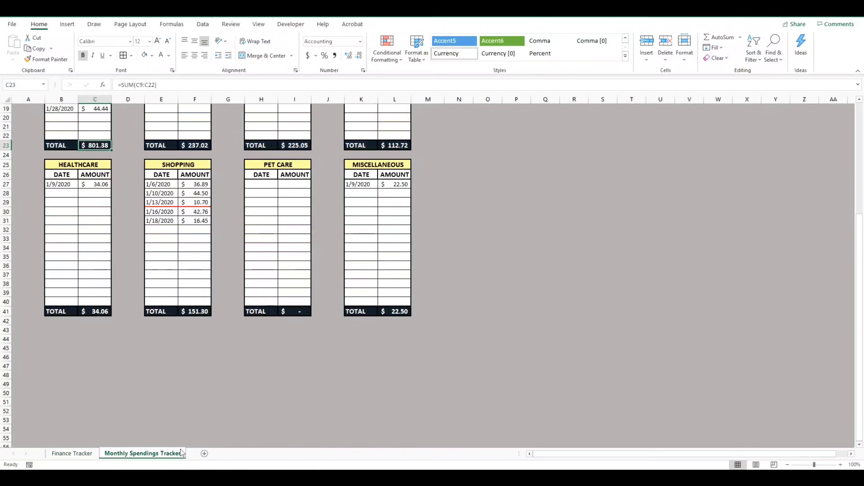
pyautogui.scroll(6, 452, 324)
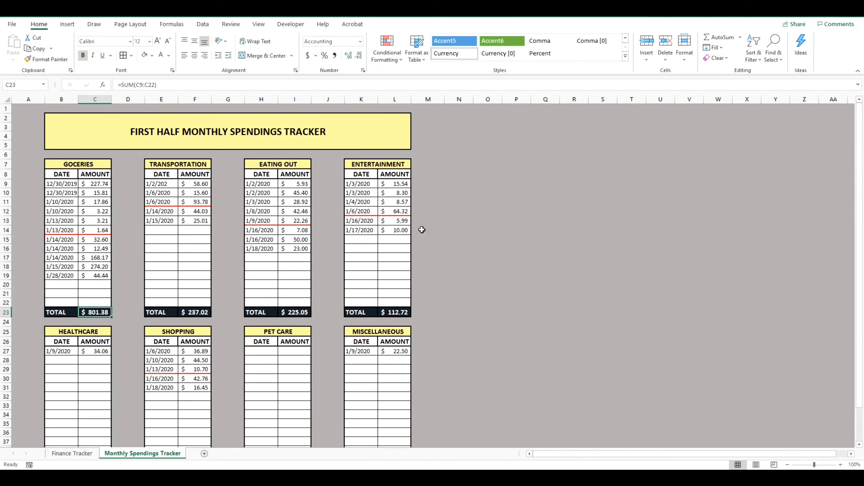
pyautogui.scroll(-1, 214, 241)
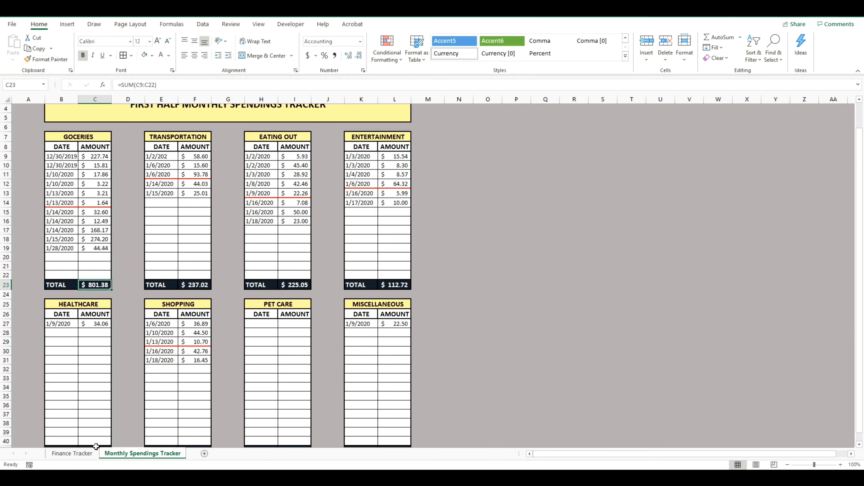
pyautogui.click(71, 453)
pyautogui.scroll(-2, 636, 328)
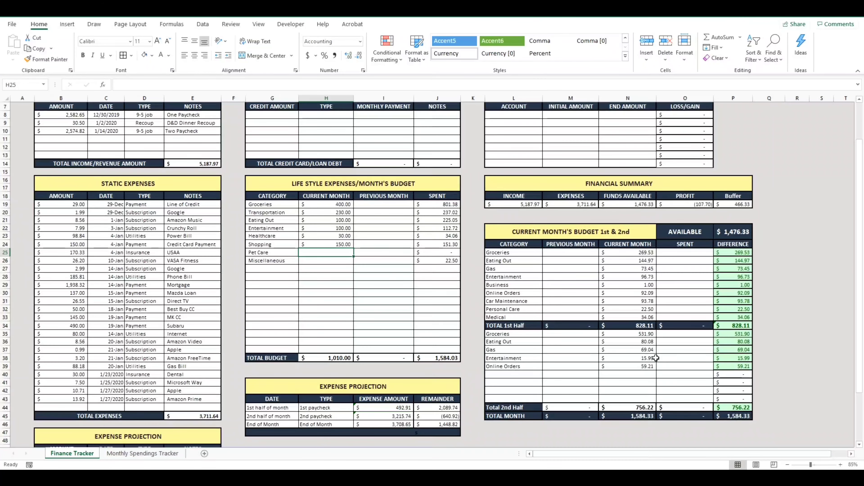
pyautogui.click(143, 453)
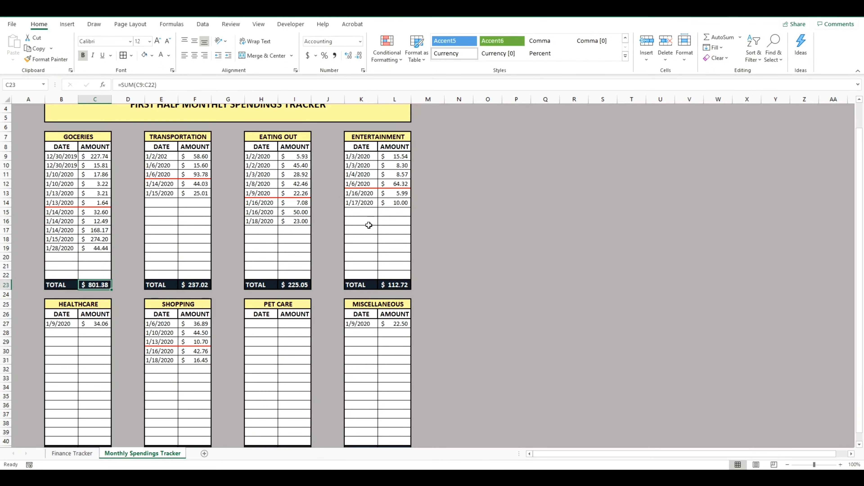
pyautogui.scroll(-1, 325, 347)
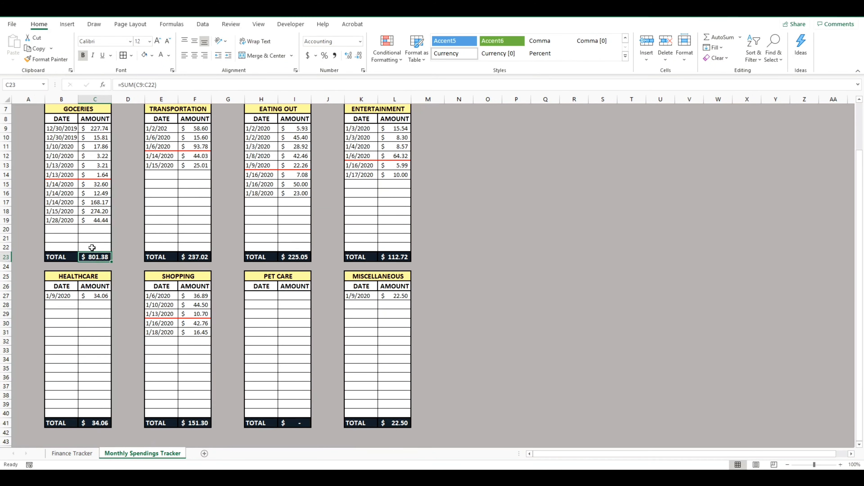
pyautogui.click(73, 455)
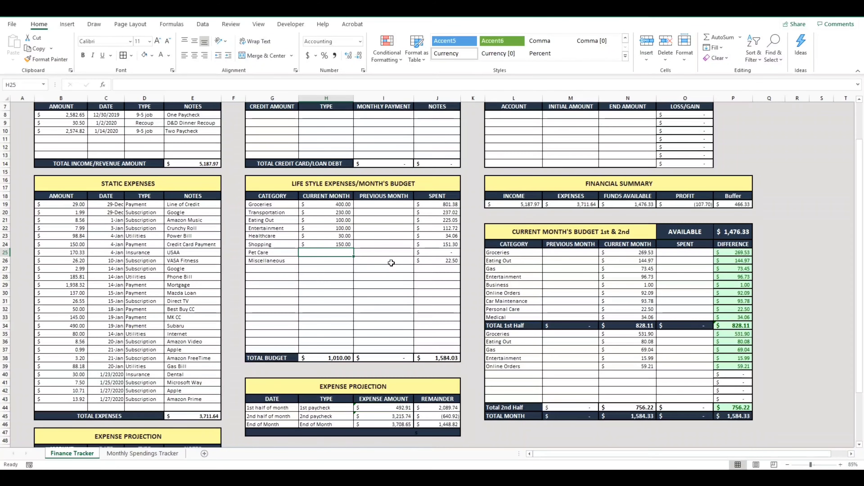
pyautogui.scroll(1, 477, 214)
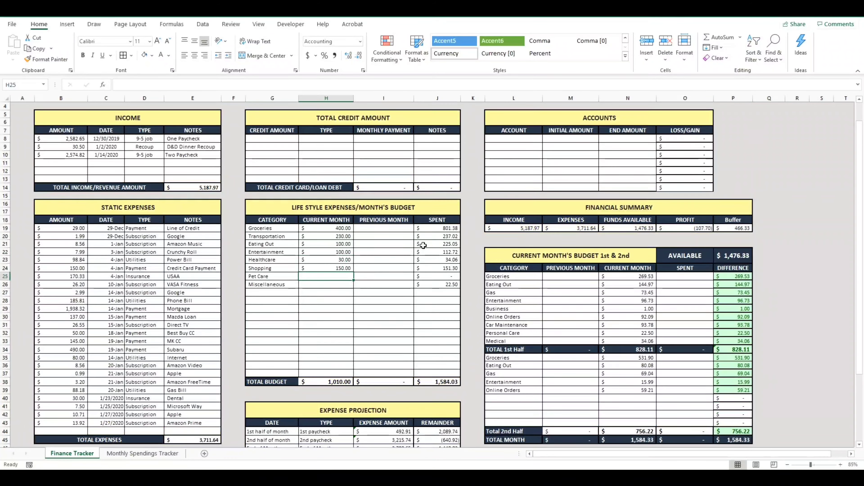